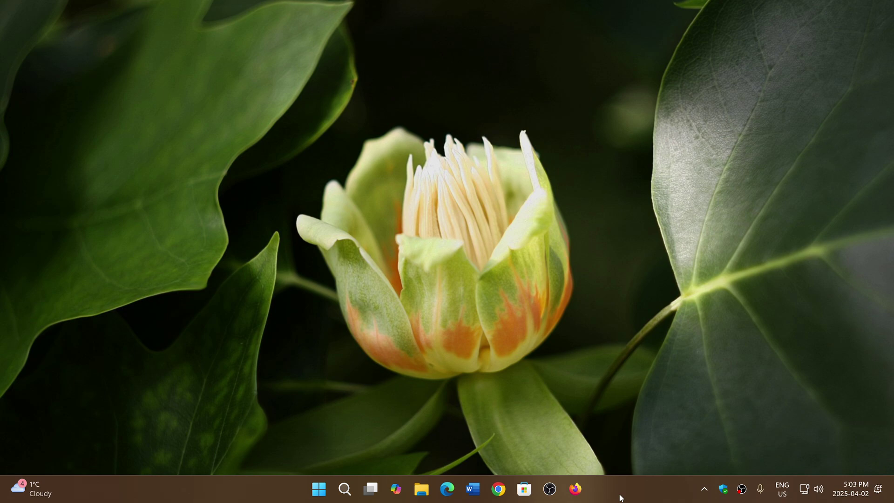
Step: Launch and close the Copilot app, then go to Space.com in Edge
left_click(396, 489)
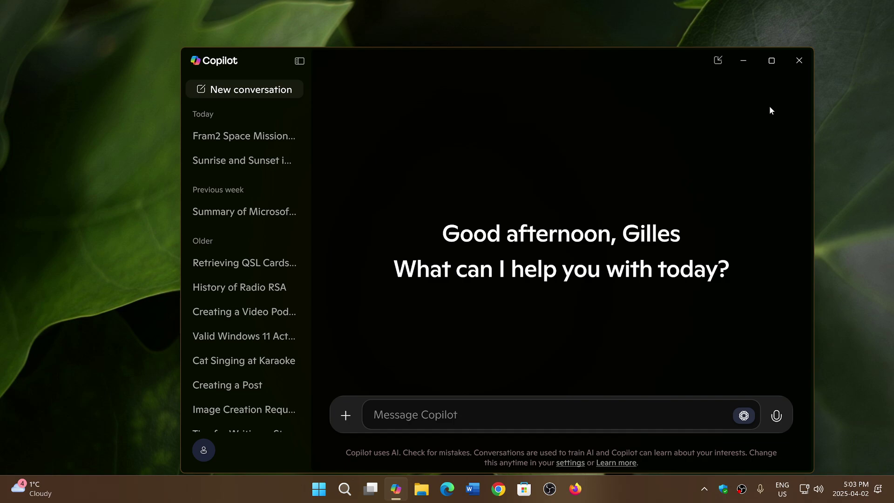
left_click(802, 62)
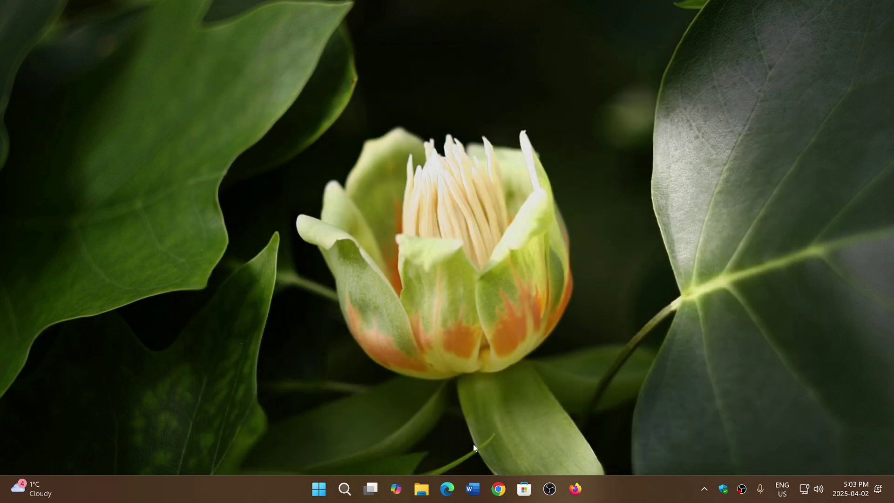
left_click(448, 489)
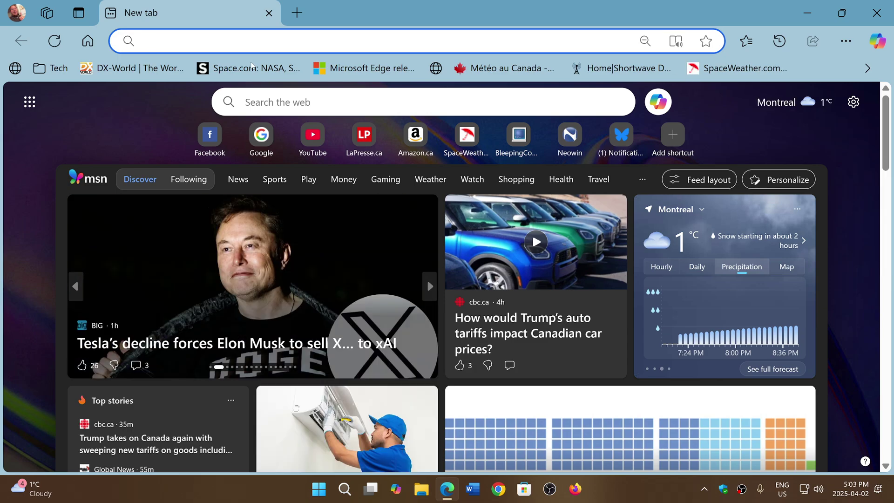
left_click(253, 67)
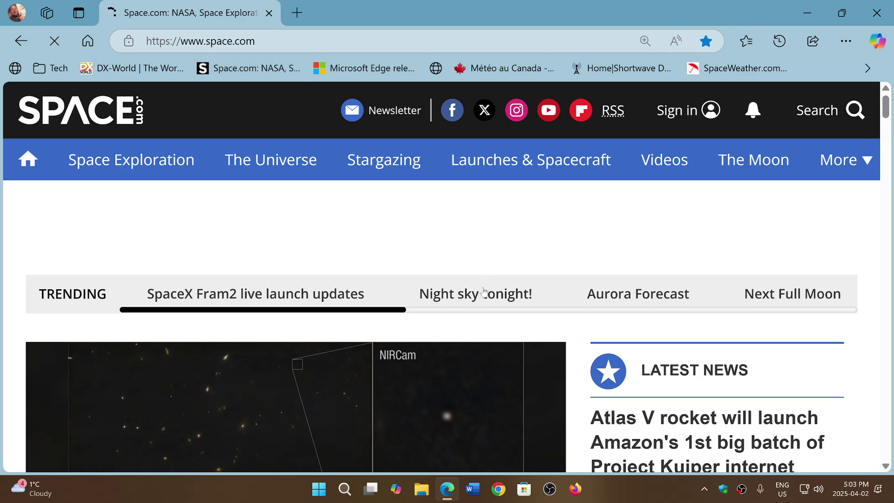
scroll(485, 293, "down", 4)
scroll(656, 334, "down", 1)
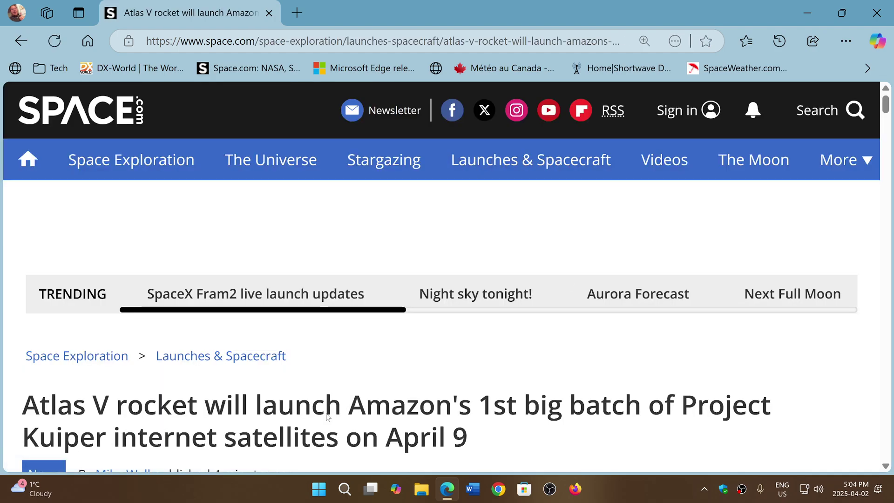
scroll(327, 416, "down", 5)
scroll(327, 417, "down", 5)
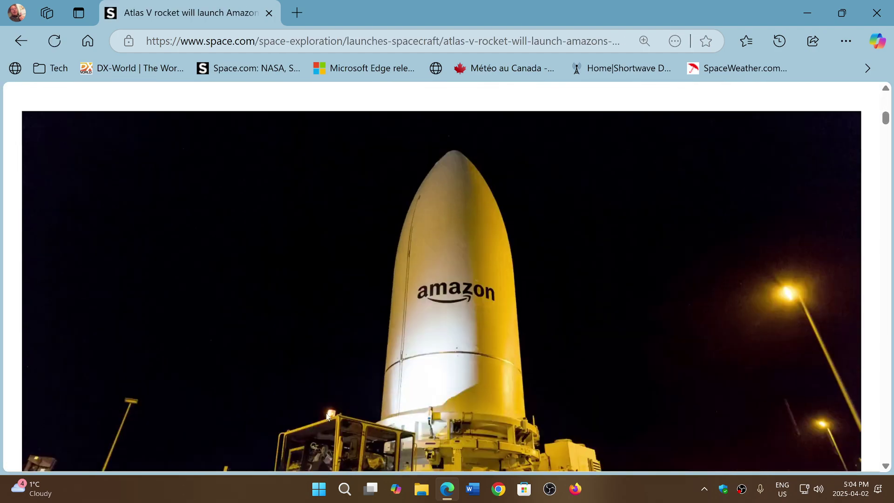
scroll(328, 417, "down", 3)
scroll(327, 416, "down", 4)
scroll(327, 417, "down", 4)
scroll(326, 416, "down", 2)
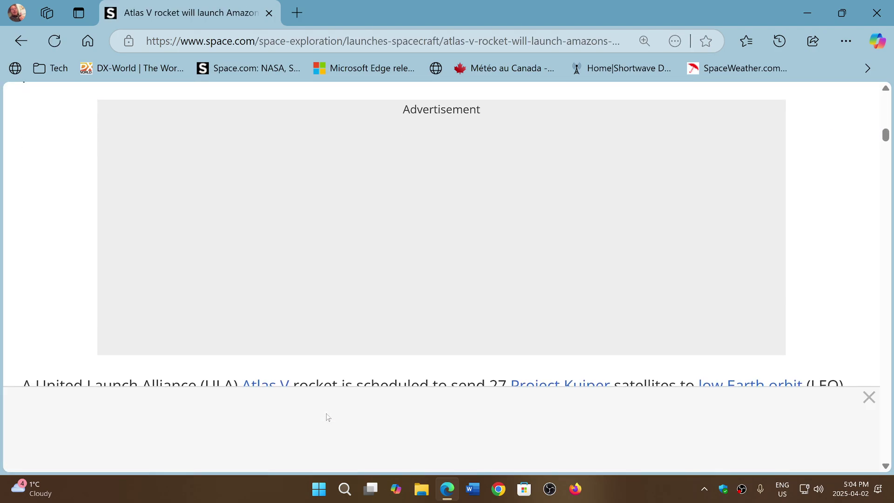
scroll(412, 333, "down", 5)
scroll(412, 334, "down", 3)
scroll(412, 333, "down", 4)
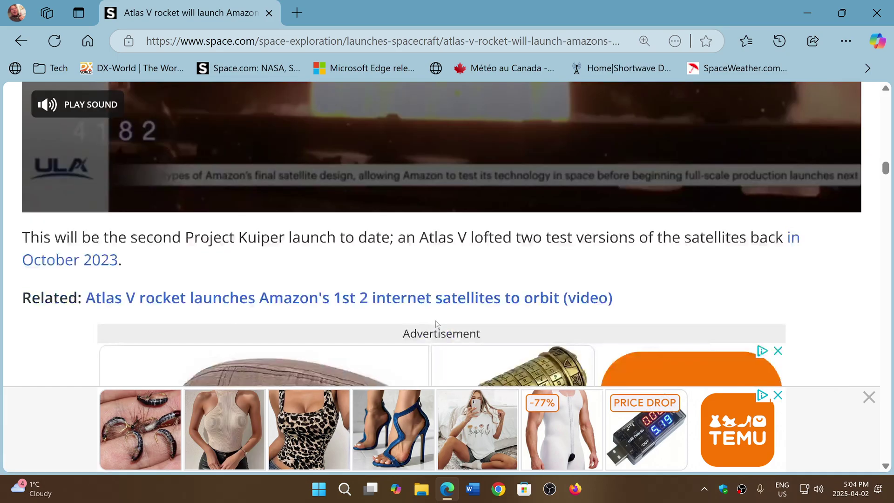
scroll(436, 323, "down", 4)
scroll(436, 323, "down", 5)
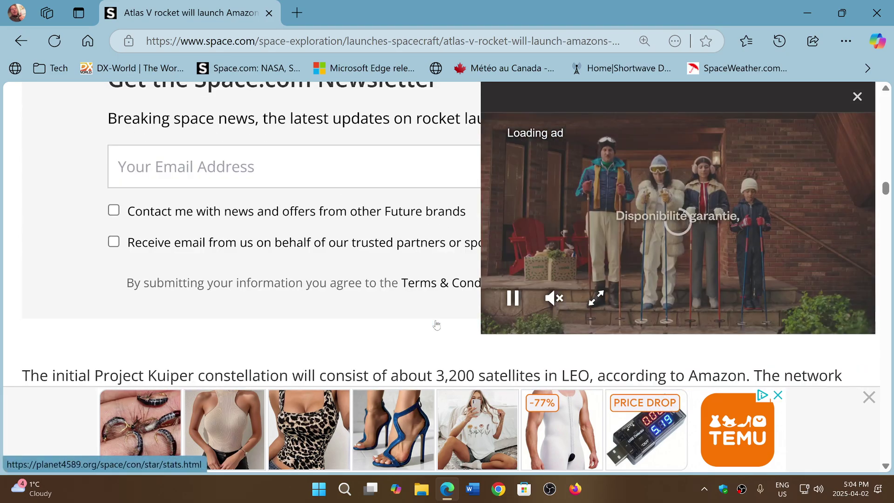
Step: Clear the video ad and notification prompt on the Atlas V article and bring up the Copilot sidebar
key("Home")
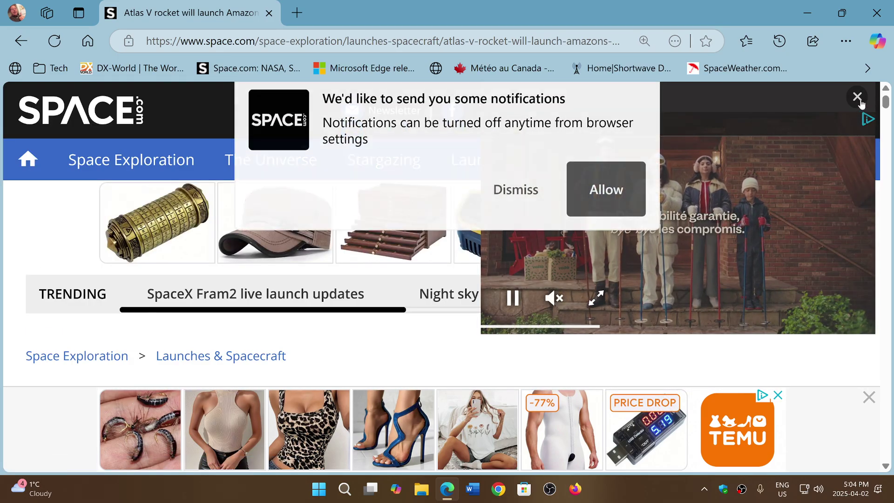
left_click(857, 96)
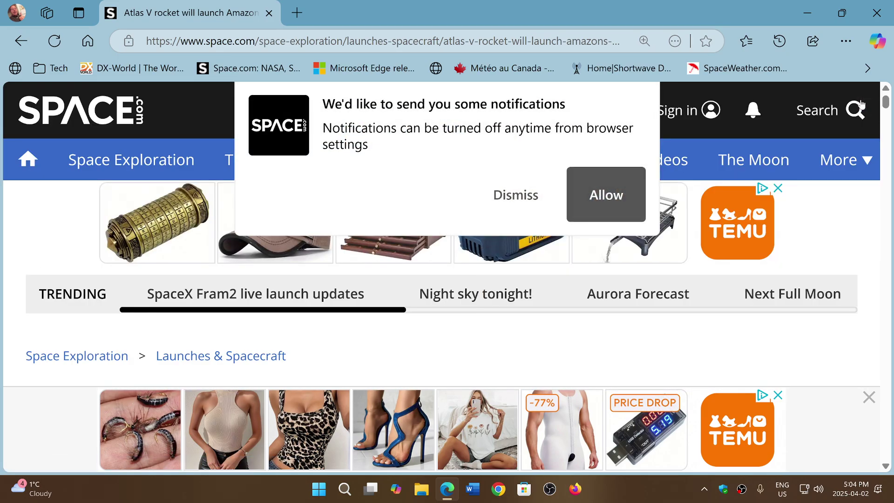
left_click(520, 197)
left_click(878, 40)
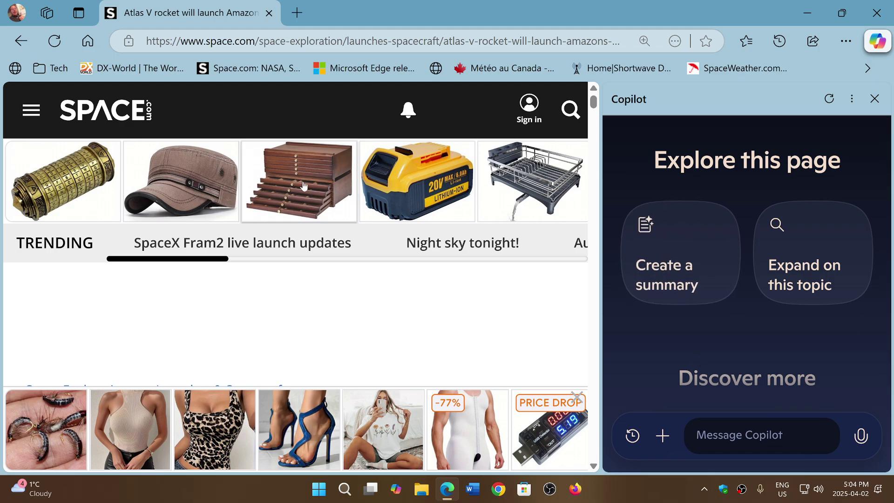
Step: Have Copilot summarize the Kuiper launch article and widen its pane to read the summary
left_click(688, 265)
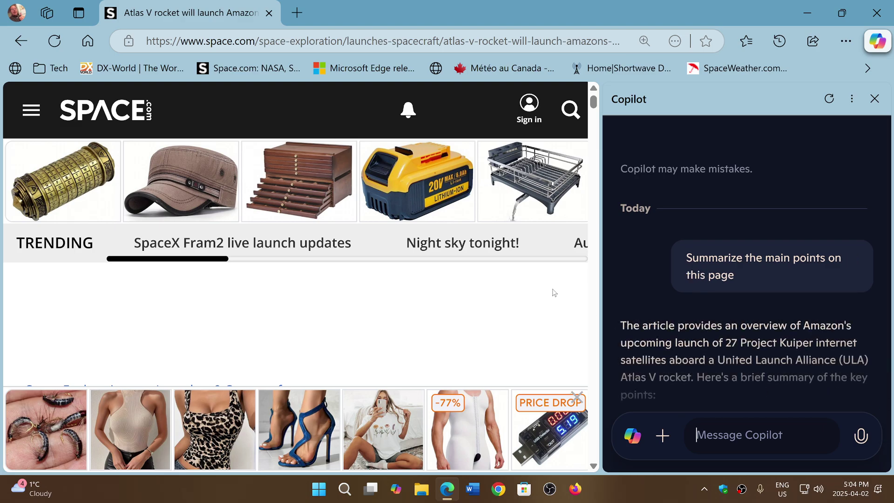
left_click_drag(605, 297, 343, 297)
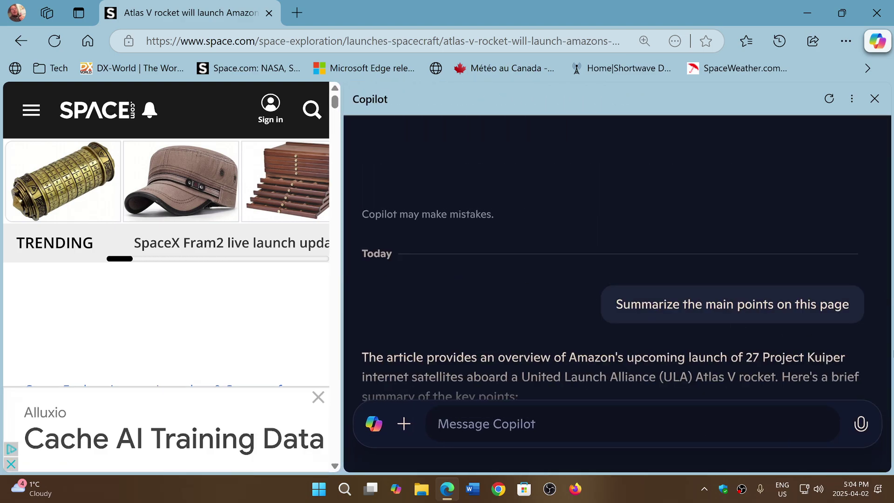
mouse_move(888, 226)
left_mouse_down()
mouse_move(880, 425)
mouse_move(888, 126)
left_mouse_up()
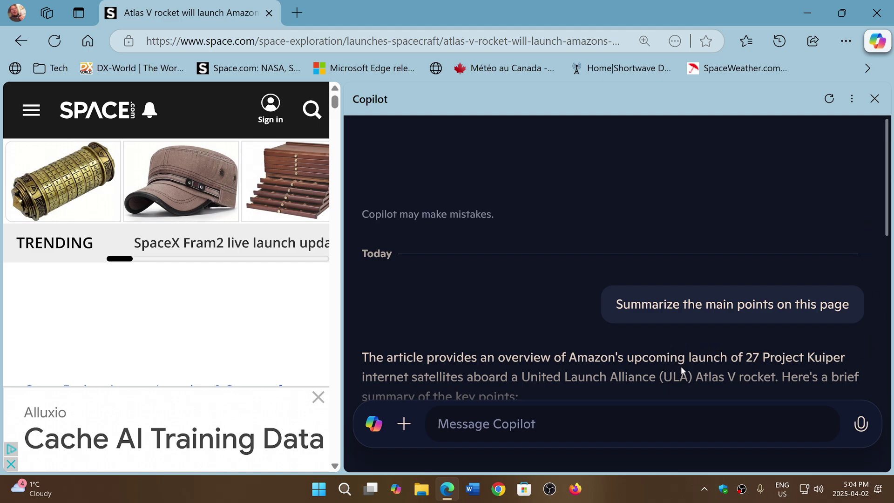
left_click(888, 346)
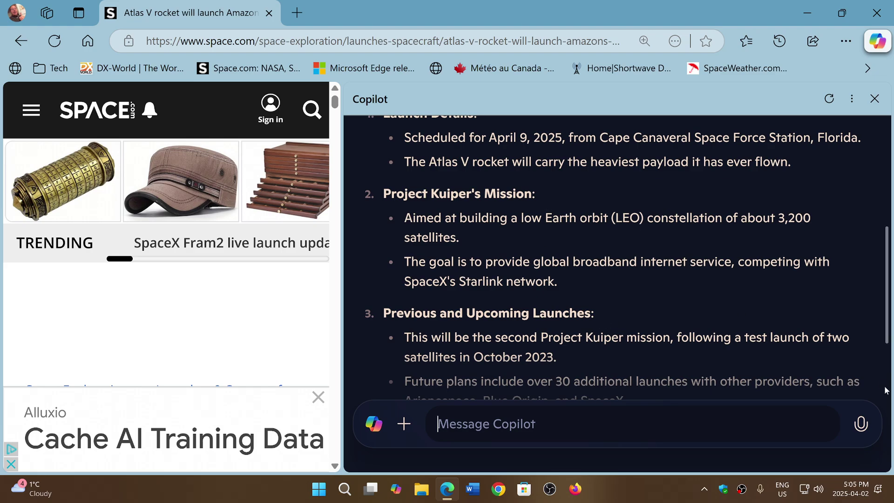
scroll(889, 383, "down", 5)
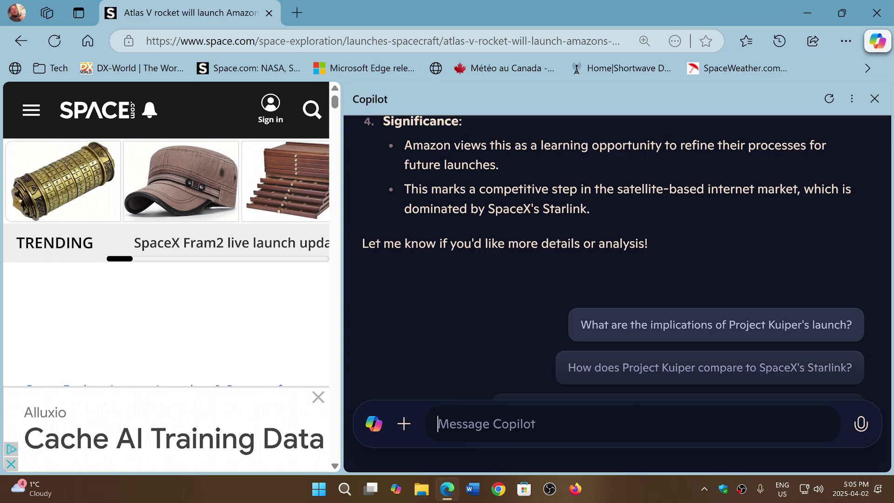
Step: Go back to the new tab page, narrow the Copilot pane, and load SpaceWeather.com
left_click(19, 41)
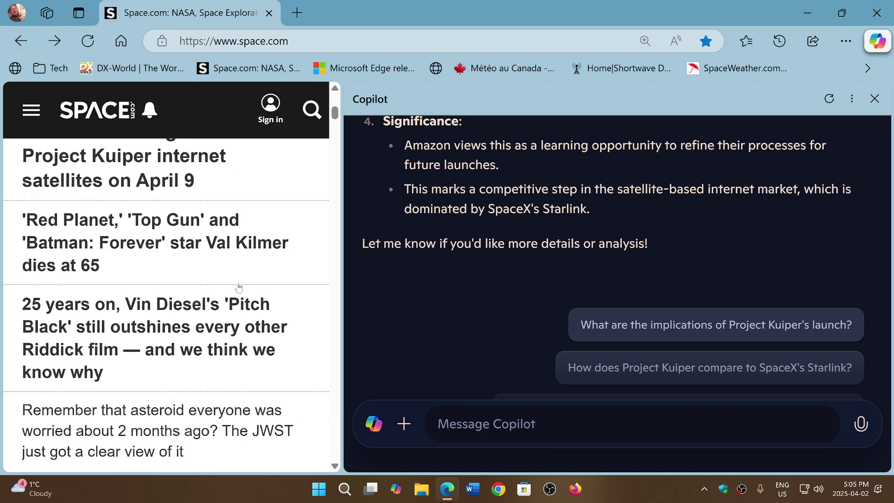
left_click(20, 41)
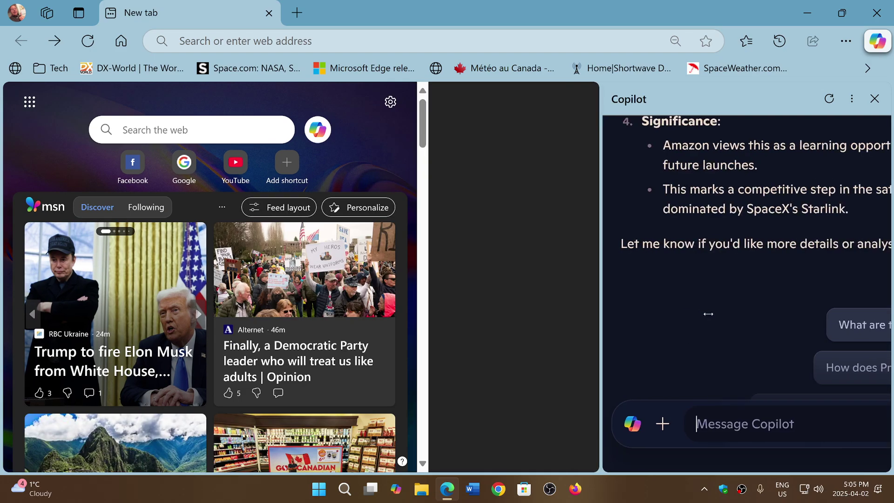
left_click_drag(343, 225, 600, 225)
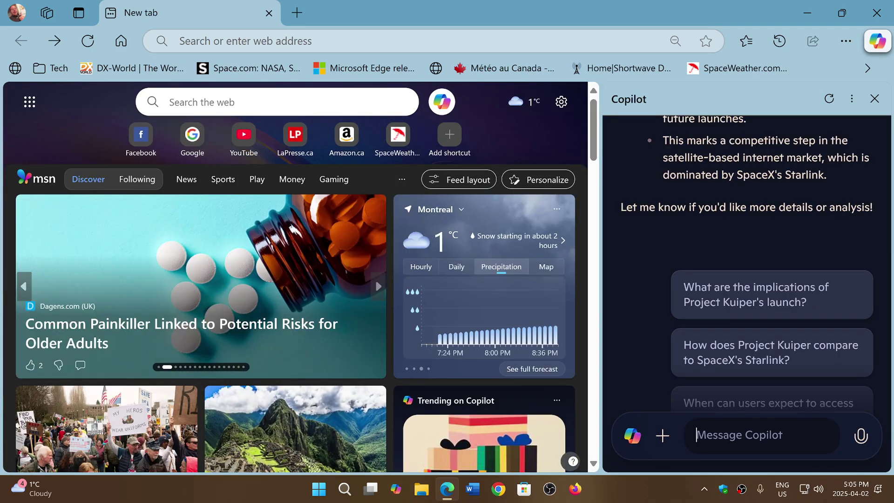
left_click(737, 68)
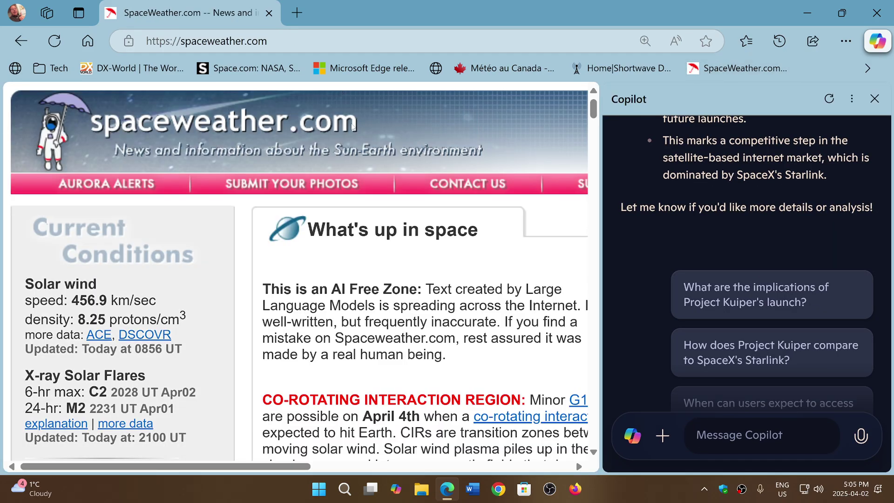
scroll(417, 314, "down", 5)
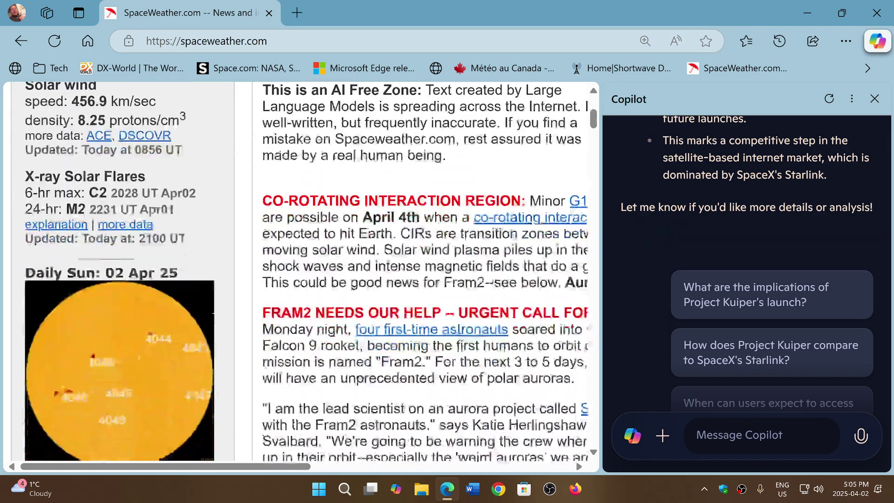
scroll(417, 349, "down", 3)
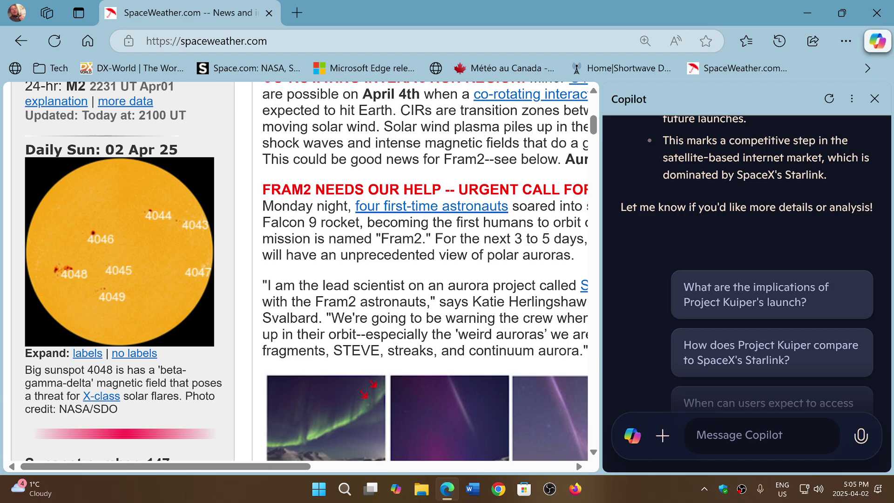
scroll(417, 314, "down", 8)
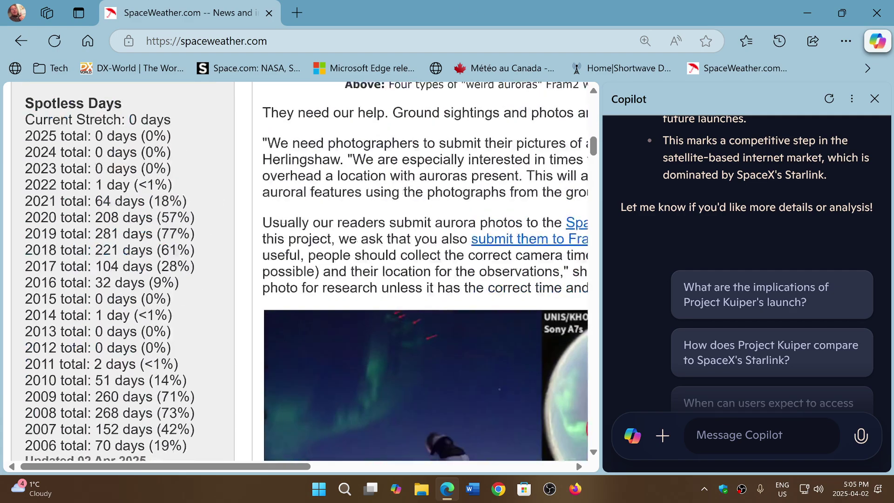
scroll(416, 315, "up", 1)
scroll(417, 314, "up", 1)
scroll(440, 254, "down", 10)
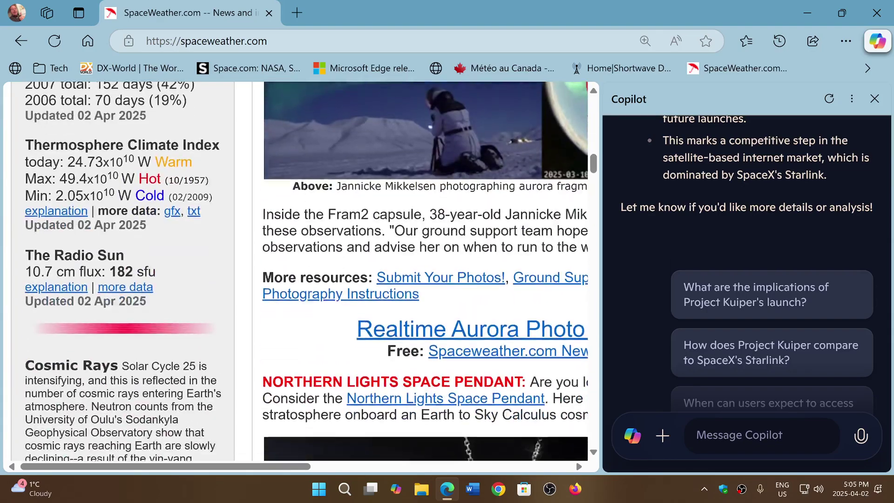
scroll(440, 255, "up", 10)
scroll(439, 255, "up", 2)
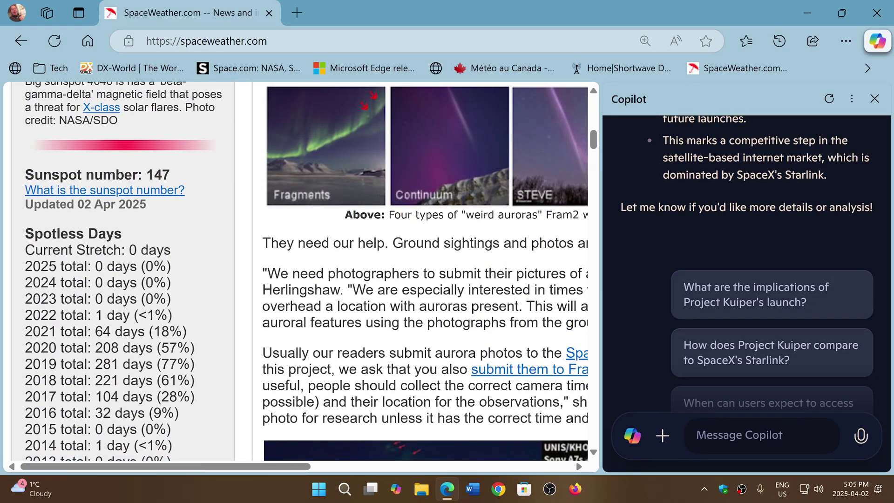
scroll(440, 259, "up", 5)
scroll(439, 259, "up", 3)
scroll(439, 258, "up", 1)
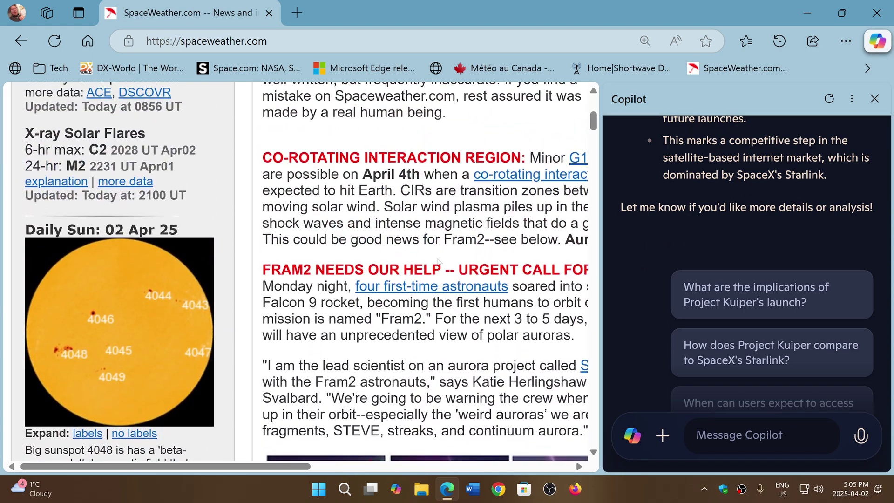
Step: Follow the 'four first-time astronauts' link to the Fram2 crew article on Spaceflight Now
left_click(430, 287)
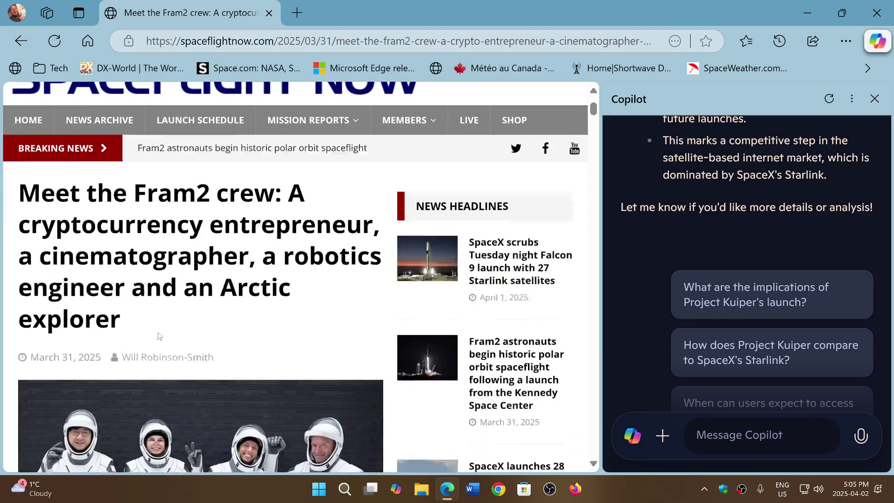
scroll(308, 287, "down", 5)
scroll(308, 286, "down", 3)
scroll(308, 287, "down", 5)
scroll(307, 284, "down", 2)
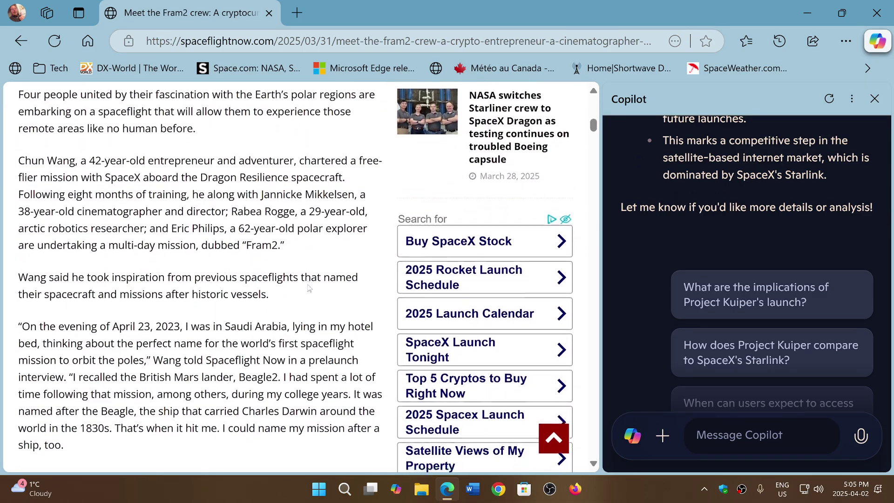
scroll(307, 284, "down", 8)
scroll(307, 285, "down", 2)
scroll(308, 284, "down", 6)
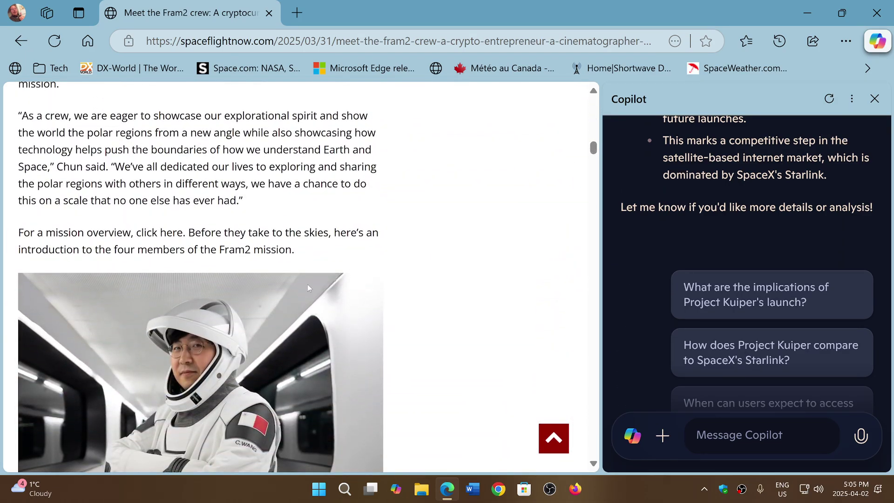
scroll(308, 284, "down", 6)
scroll(308, 284, "down", 3)
scroll(308, 284, "down", 2)
scroll(308, 287, "up", 15)
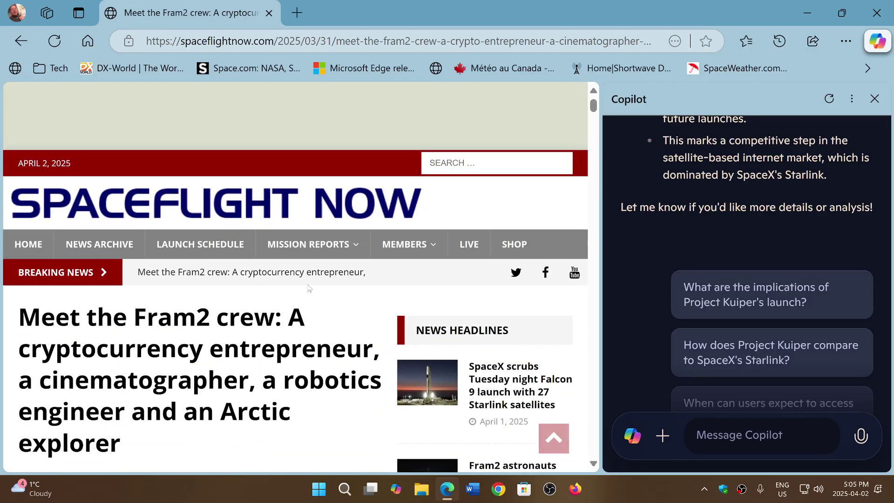
scroll(741, 279, "up", 2)
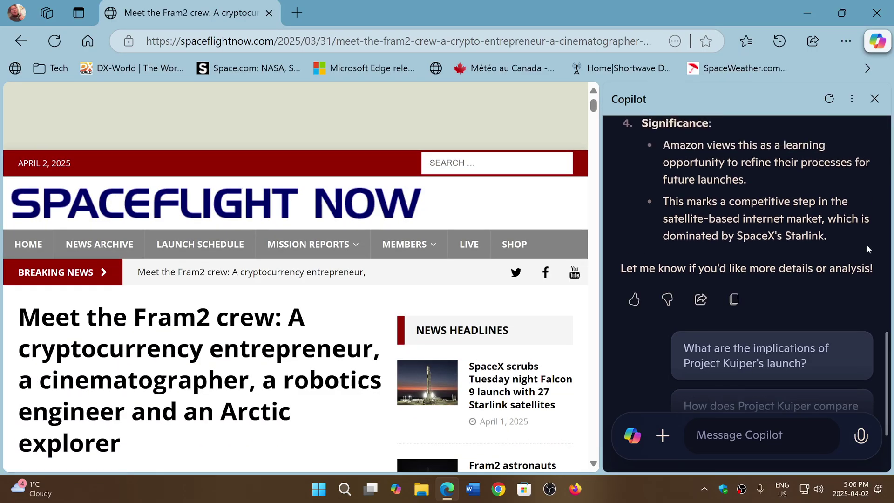
Step: Start a new Copilot conversation for the Fram2 crew article
left_click(632, 435)
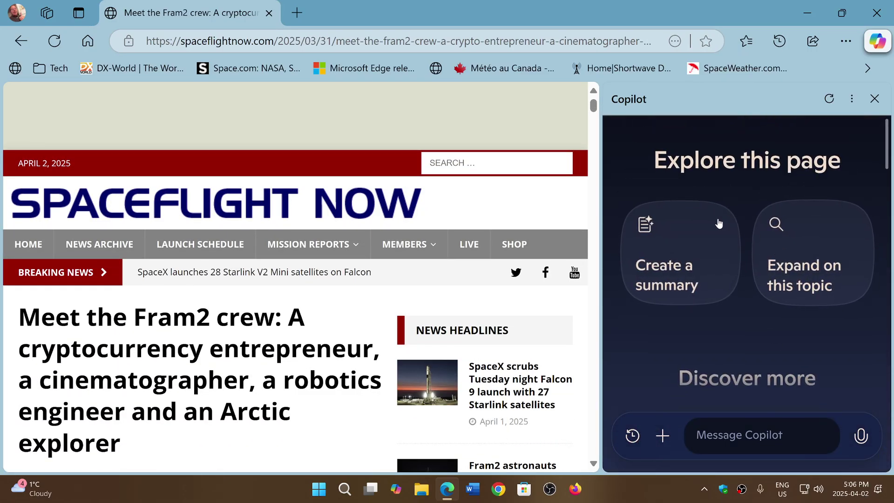
left_click(689, 266)
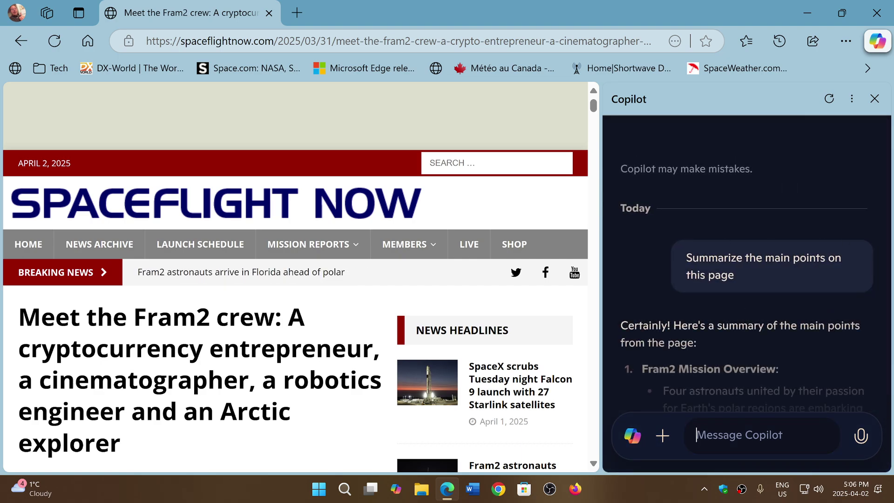
scroll(750, 322, "down", 3)
scroll(750, 322, "down", 3)
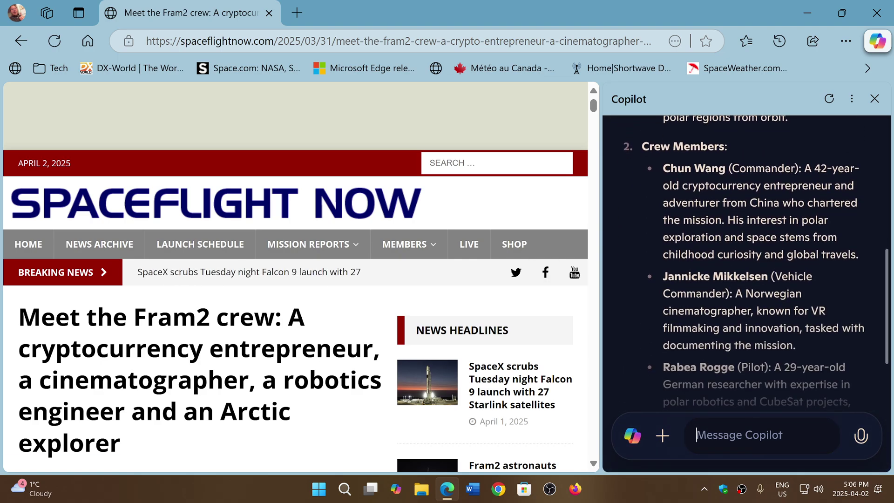
scroll(751, 321, "down", 4)
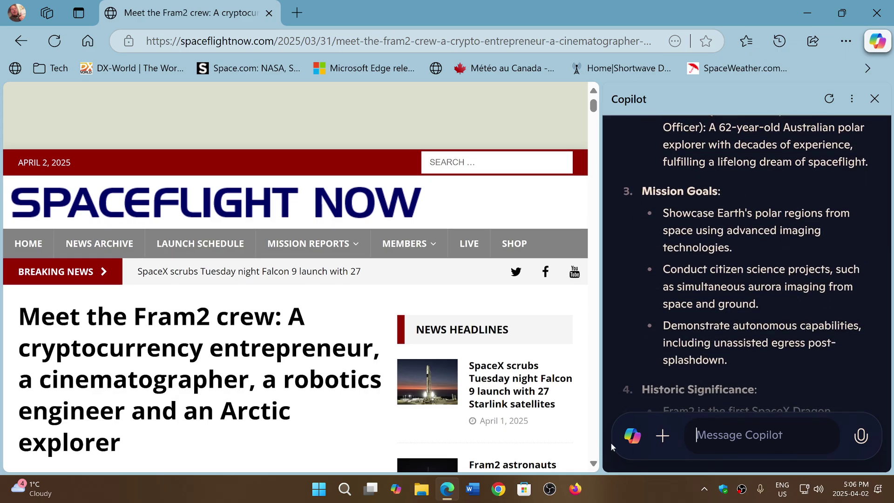
left_click(633, 439)
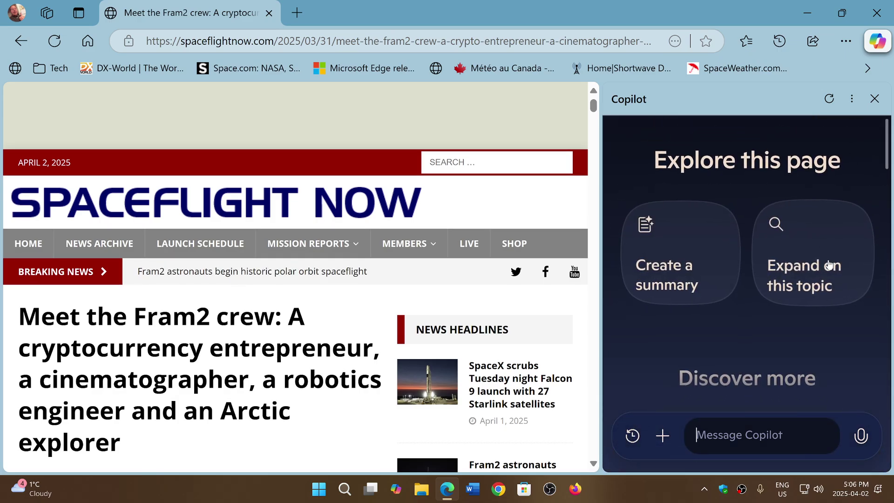
Step: Get Copilot's expanded facts about the Fram2 mission, then close the side pane
left_click(815, 270)
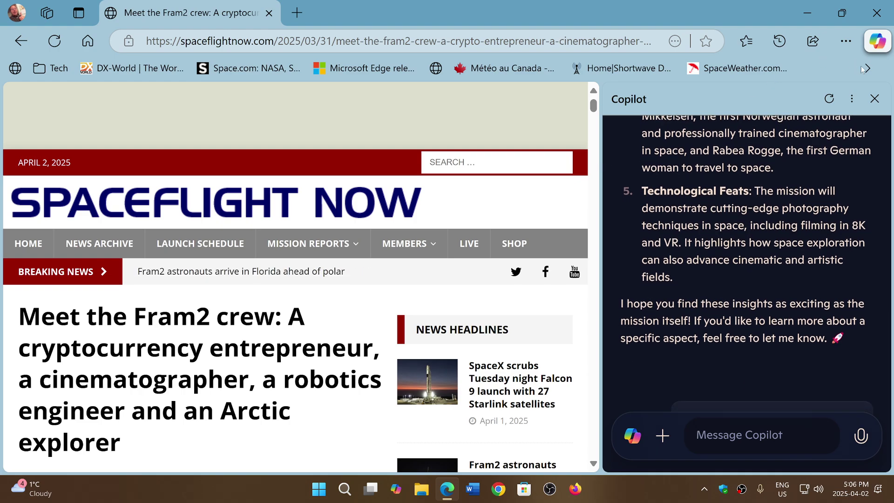
left_click(874, 98)
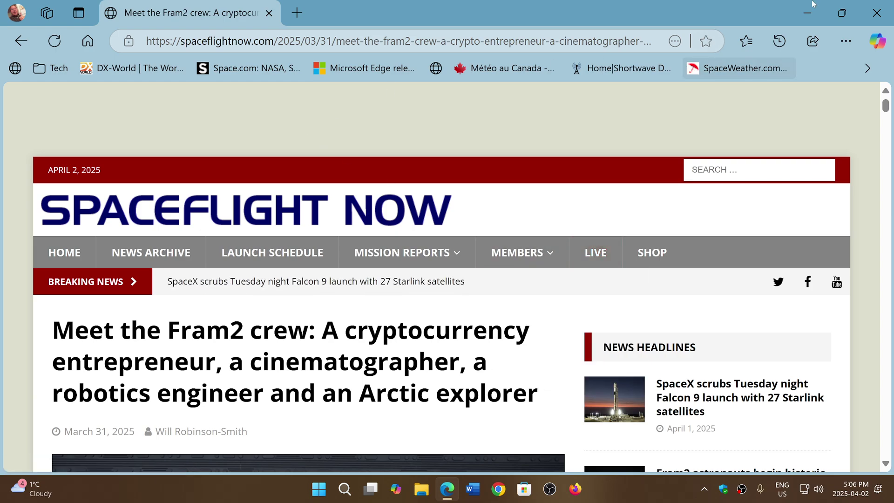
Step: Close the Edge window, leaving the desktop wallpaper
left_click(877, 13)
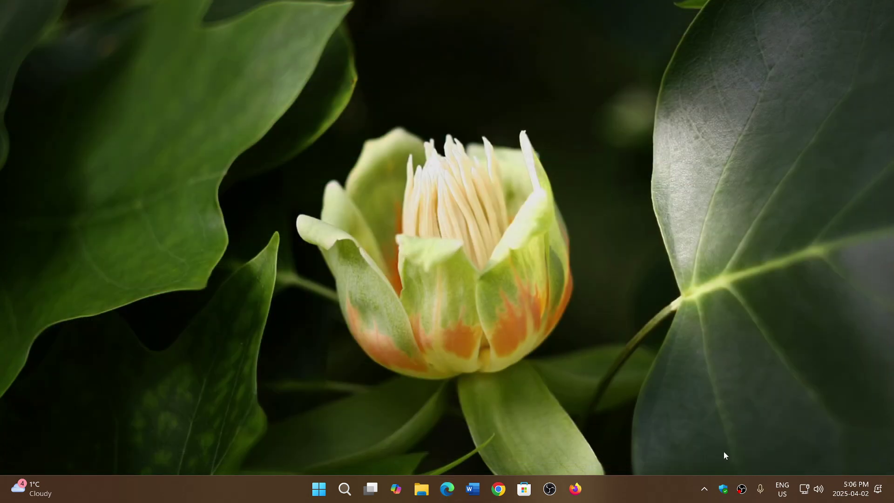